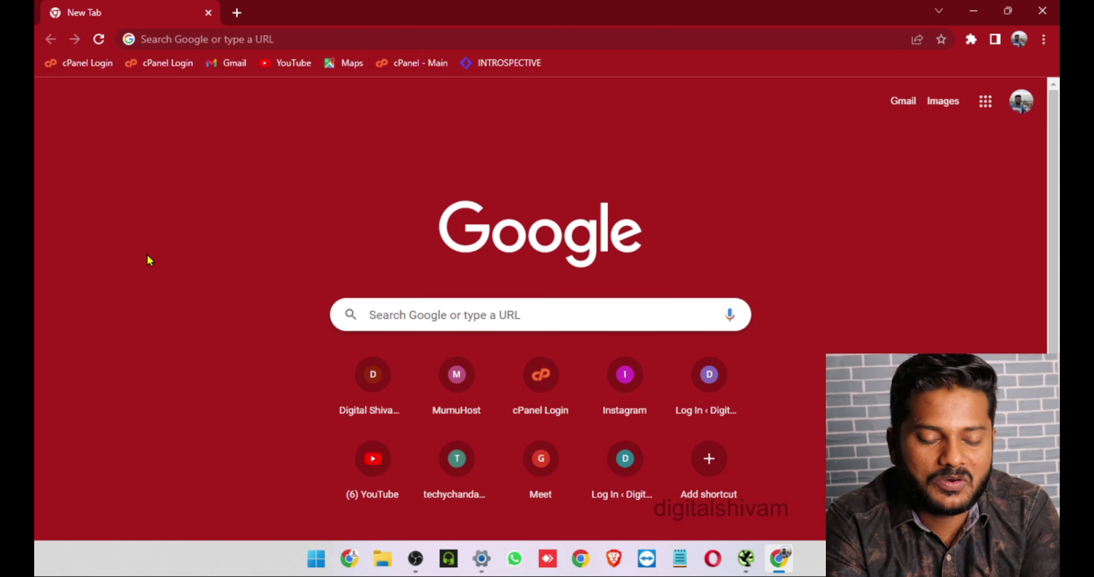
left_click(228, 30)
type("digital shivam")
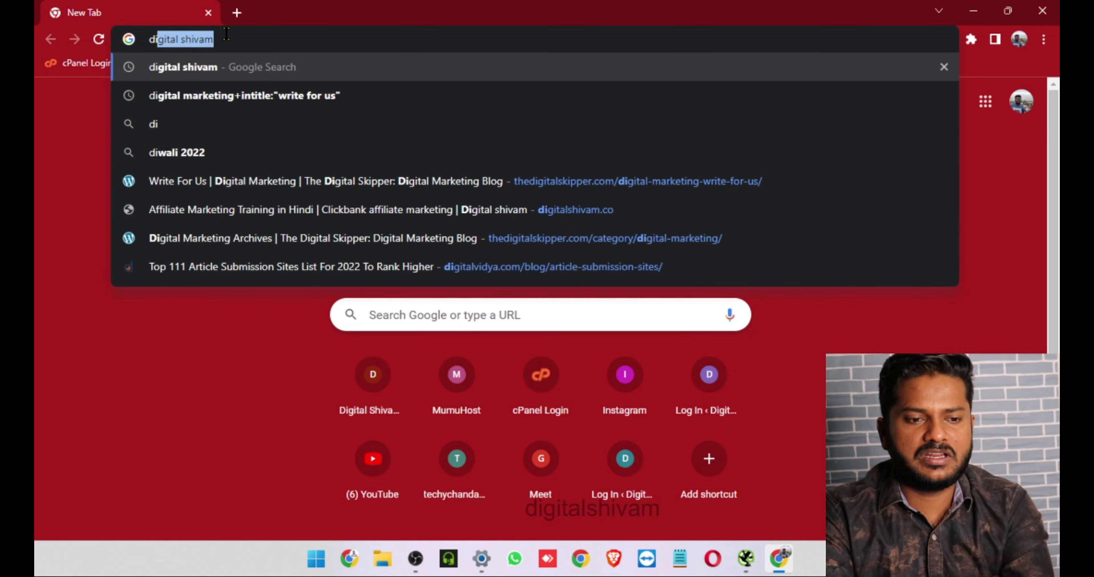
key("ctrl+a")
key("BackSpace")
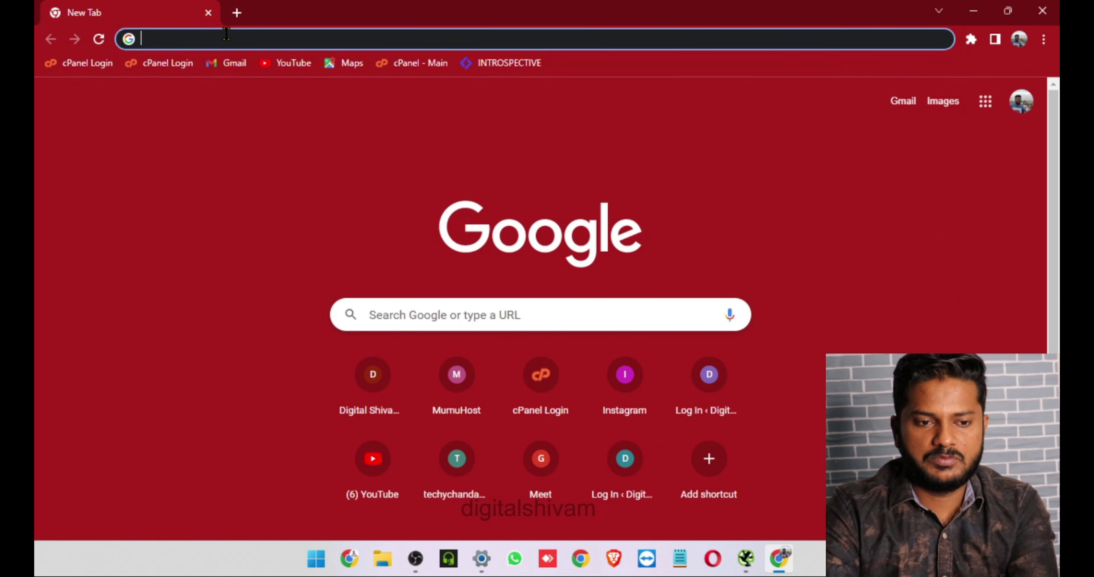
left_click(746, 559)
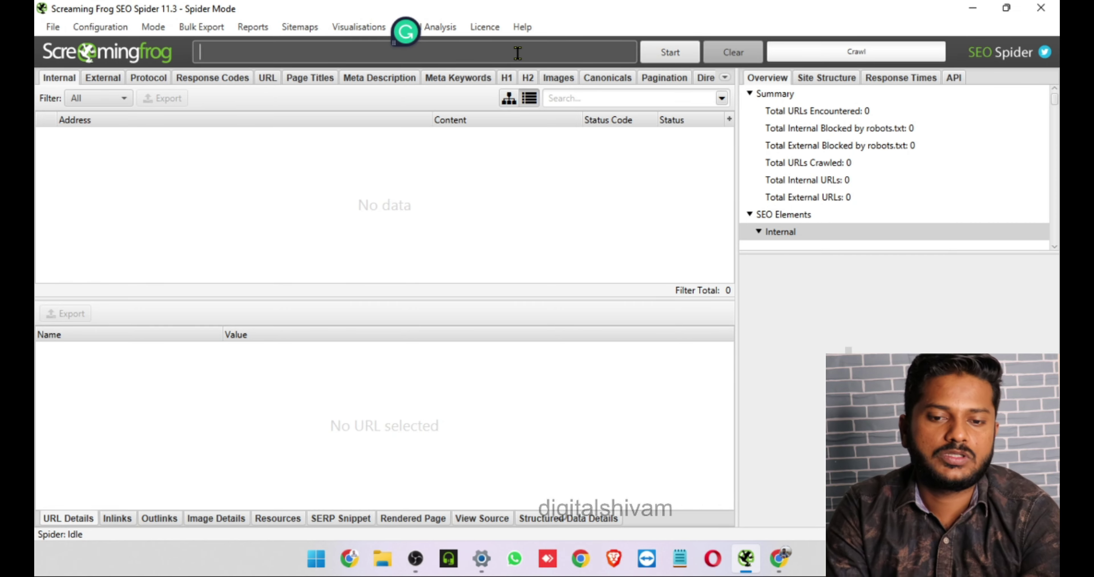
type("ww")
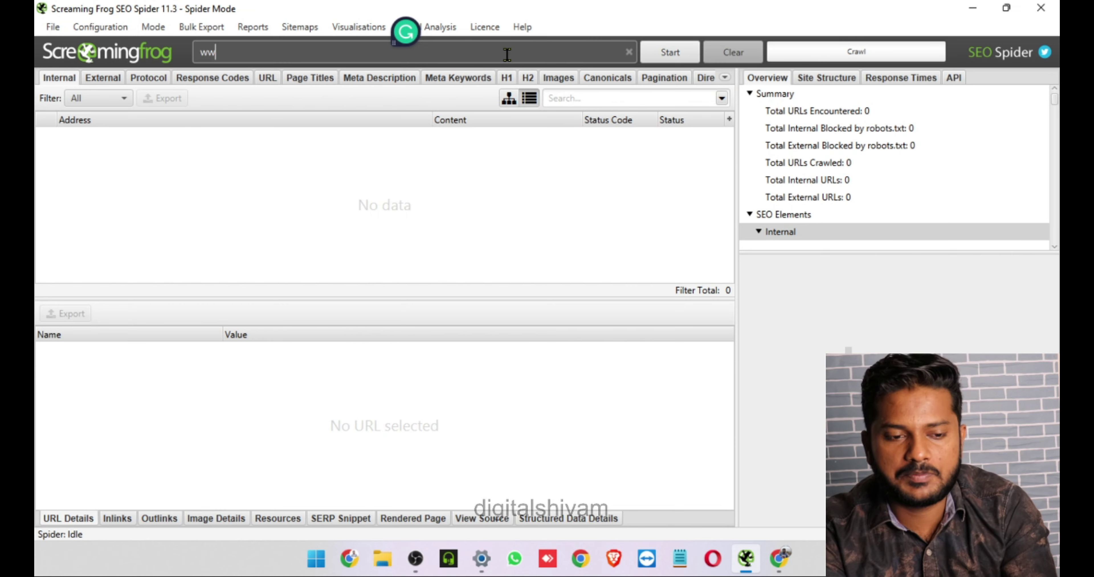
type("w.digi")
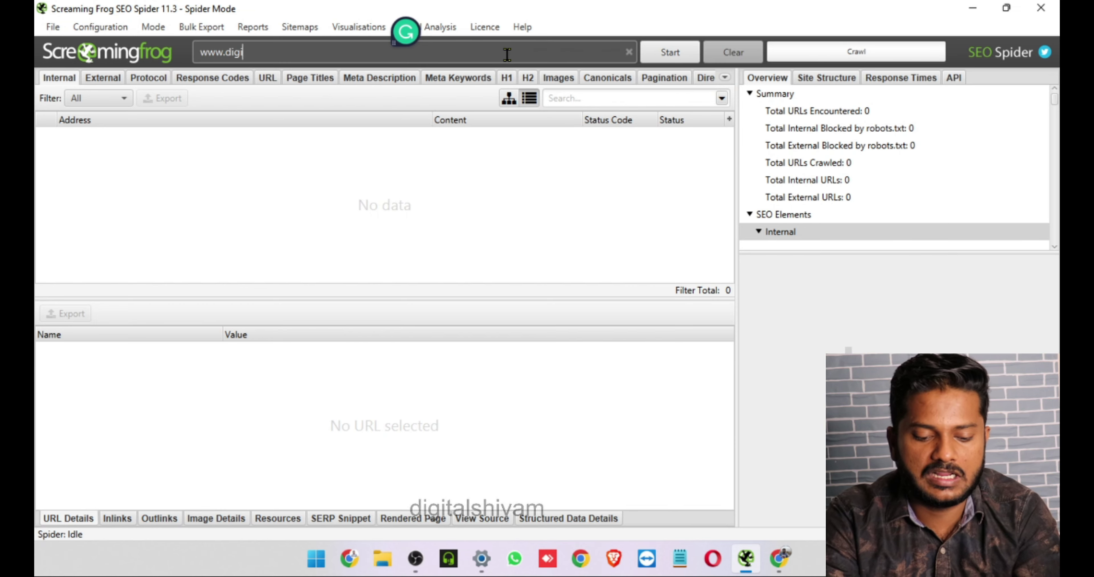
type("talshi")
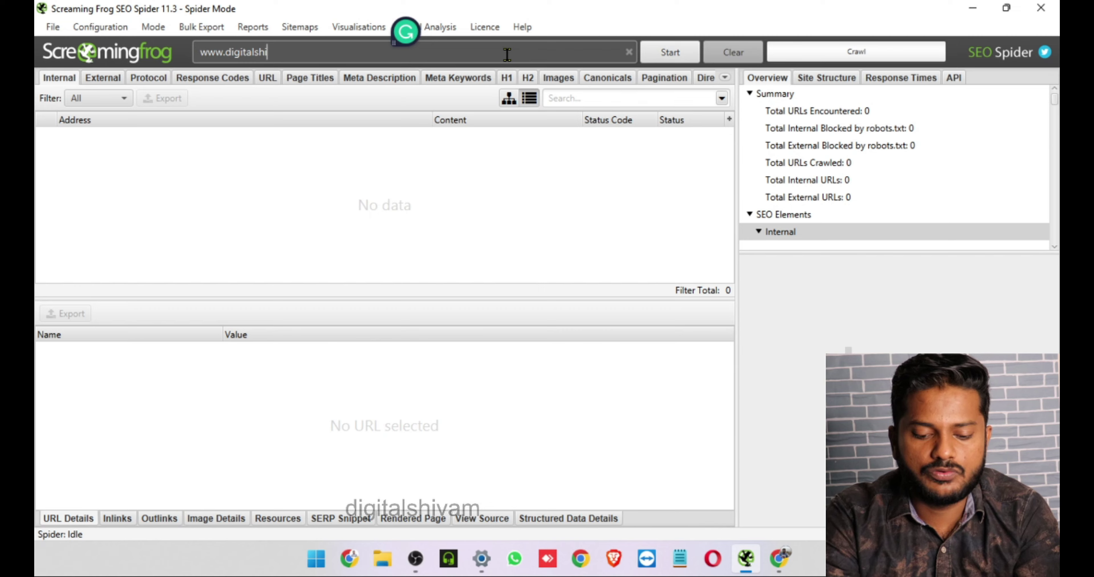
type("vam.c")
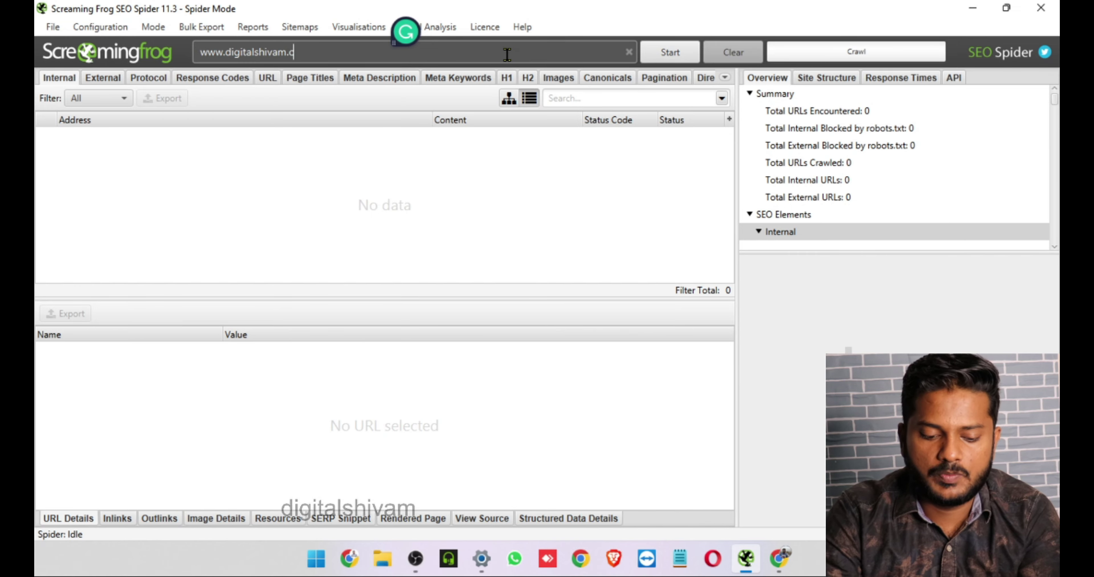
type("o")
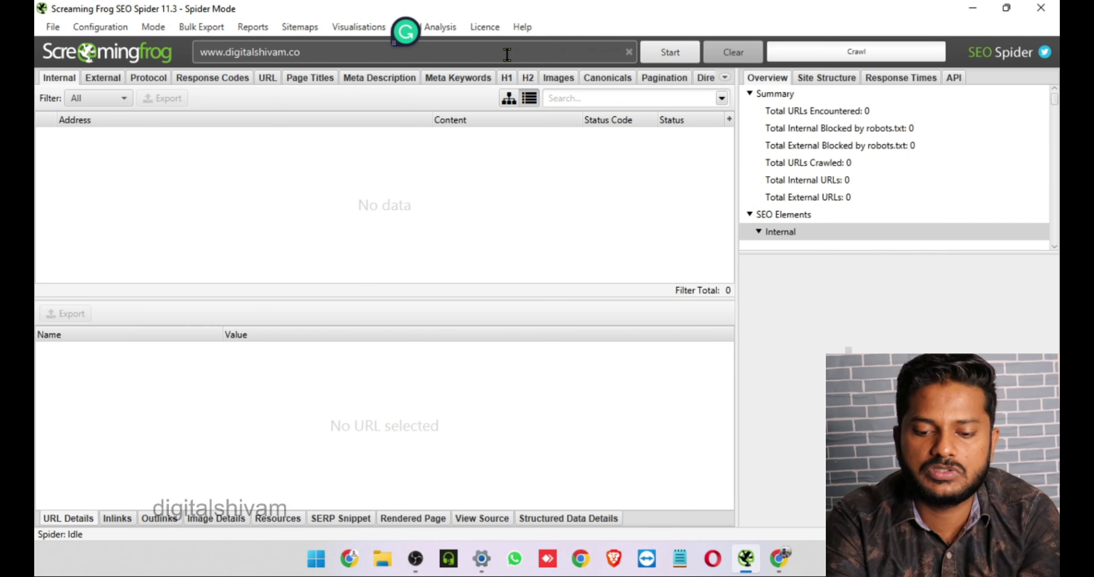
left_click(795, 565)
key("alt+Tab")
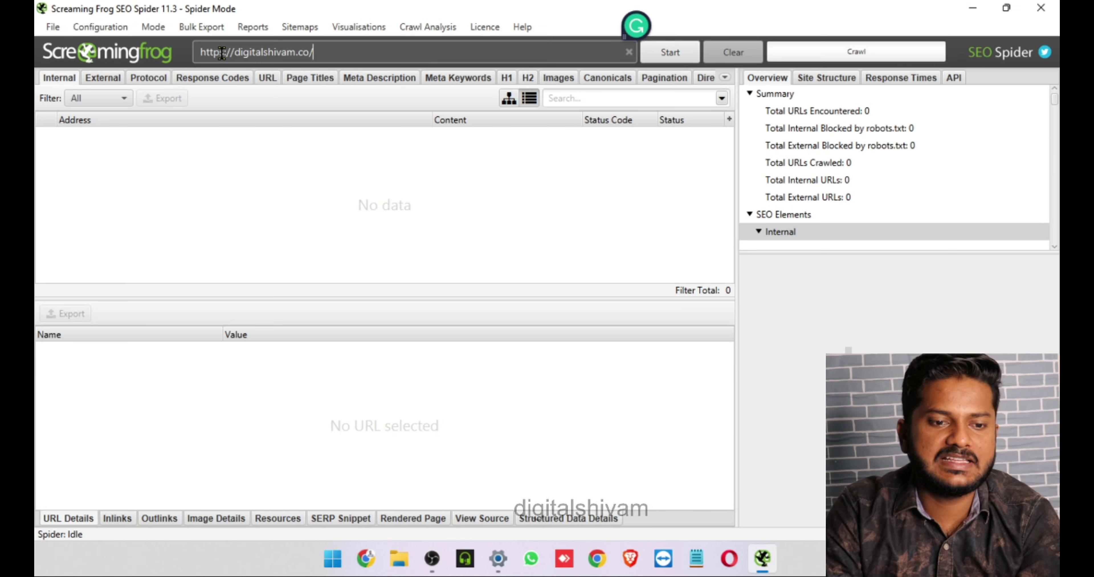
left_click(674, 59)
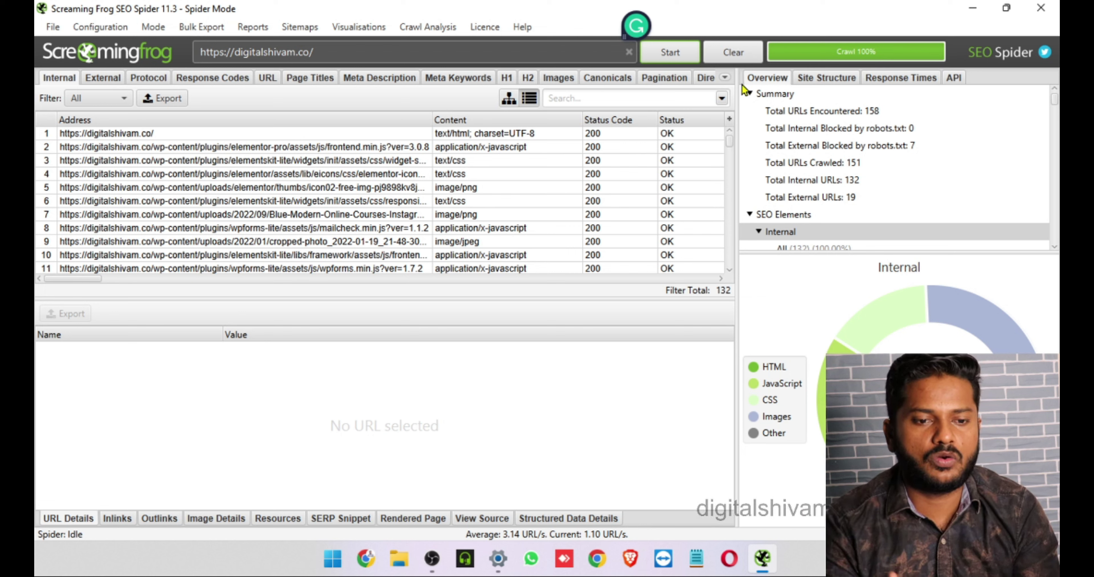
- Review the crawled page titles, listing all of them, the missing ones, and the duplicates
left_click(303, 83)
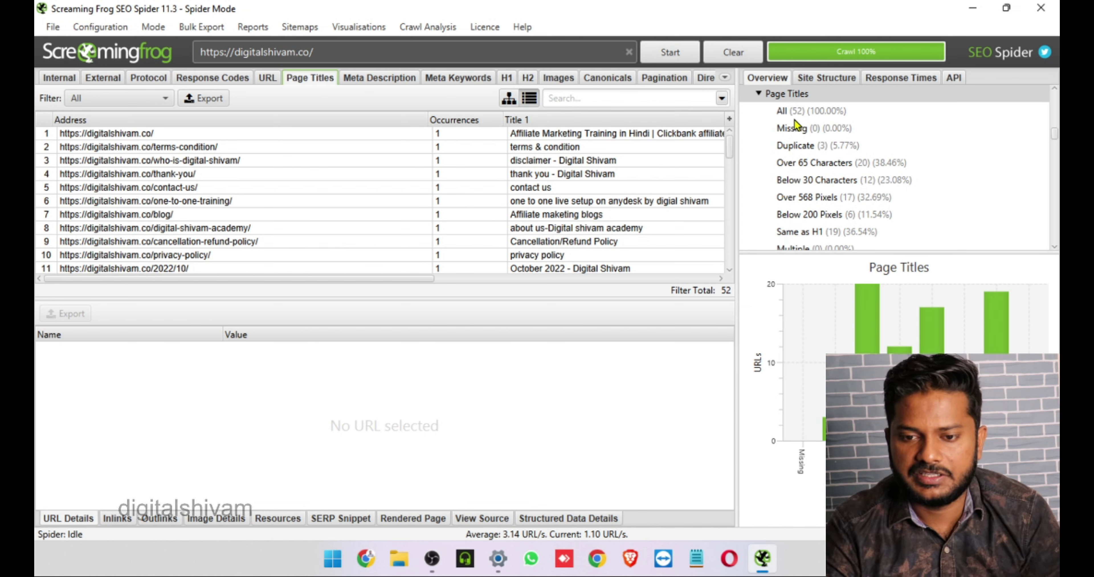
left_click(785, 112)
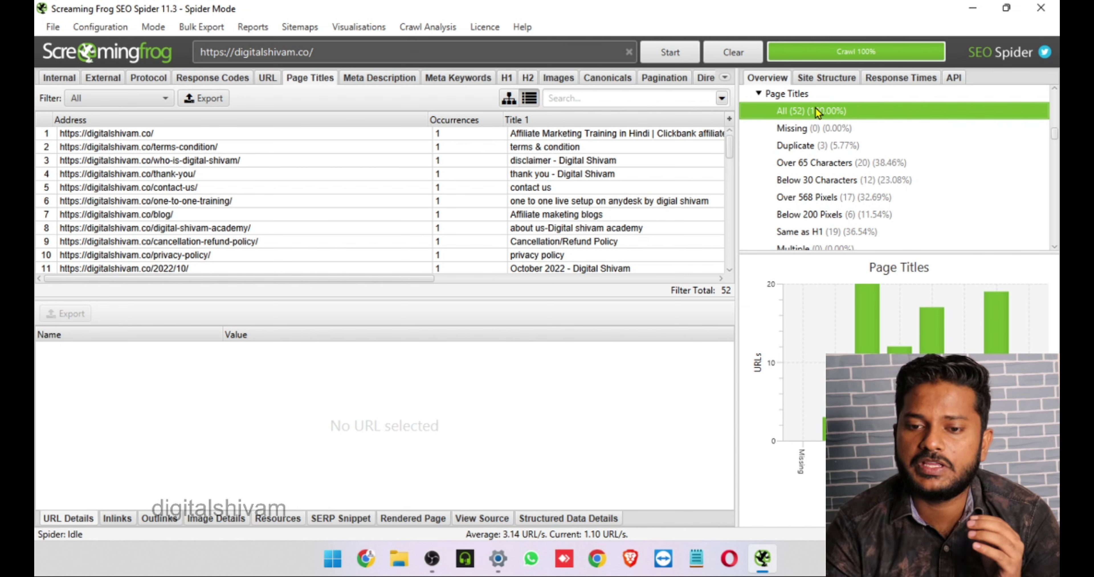
left_click(797, 130)
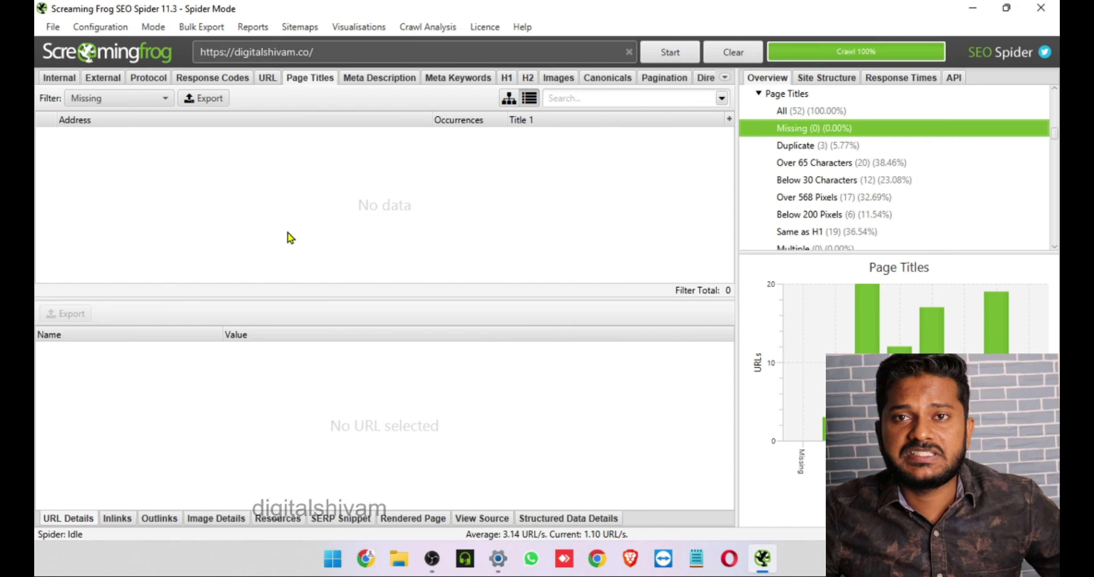
left_click(800, 151)
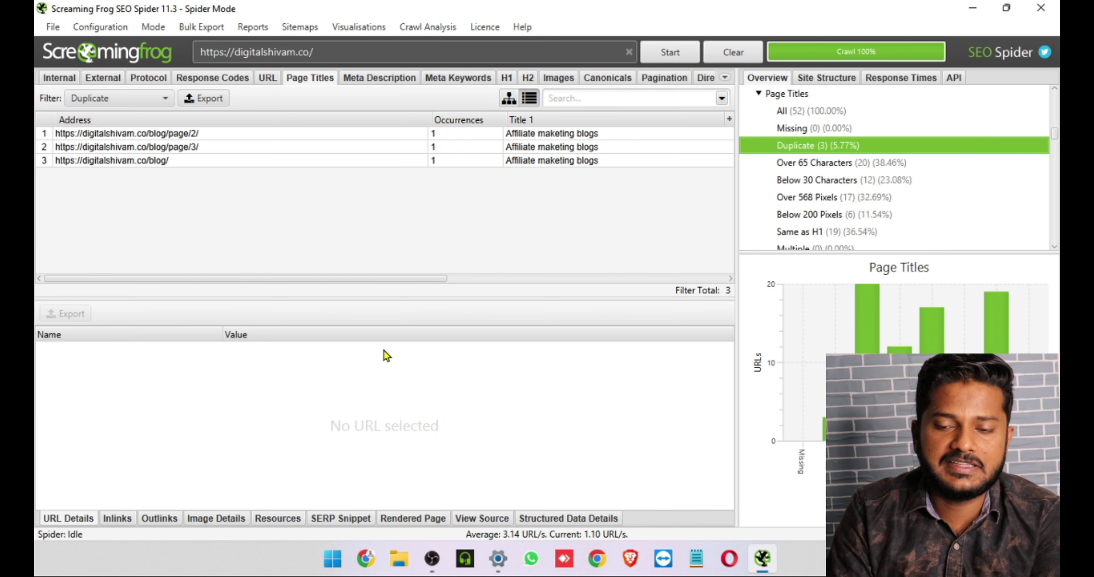
- List the page titles over 65 characters and examine their addresses, title lengths and pixel widths
left_click(811, 163)
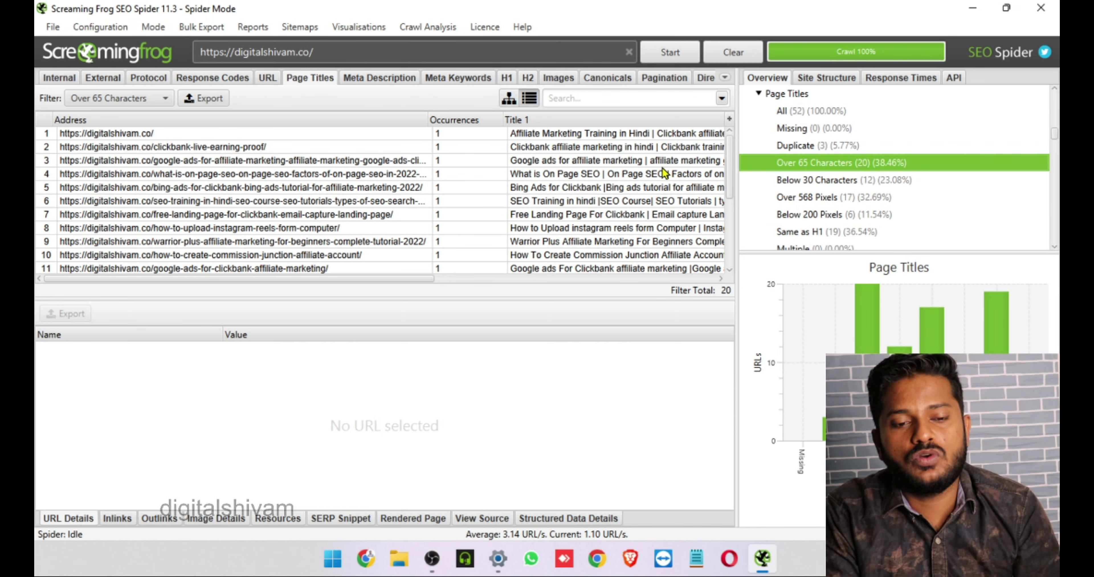
scroll(593, 181, "right", 3)
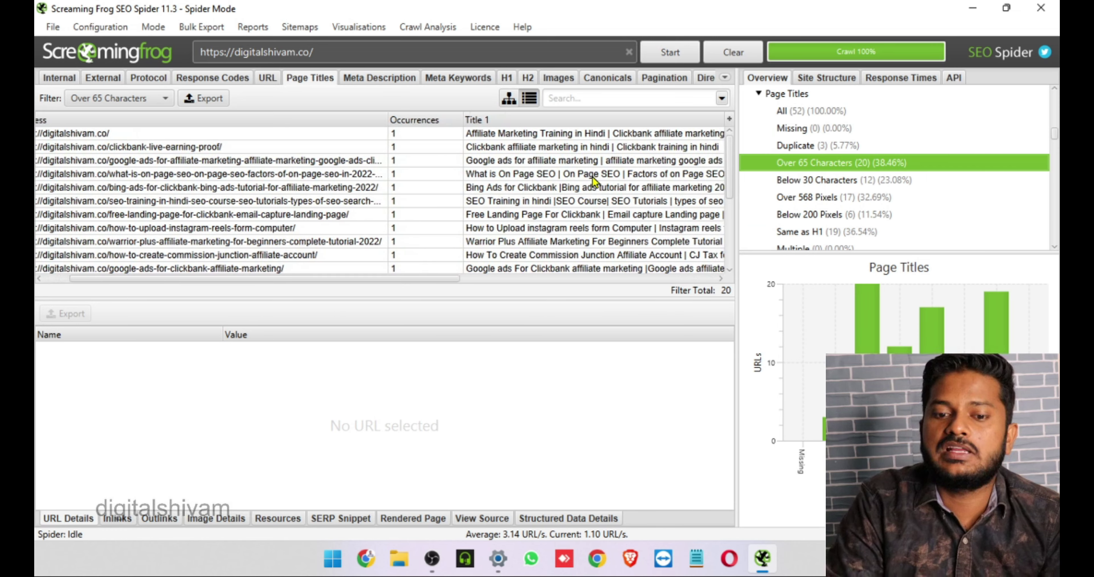
scroll(594, 181, "right", 5)
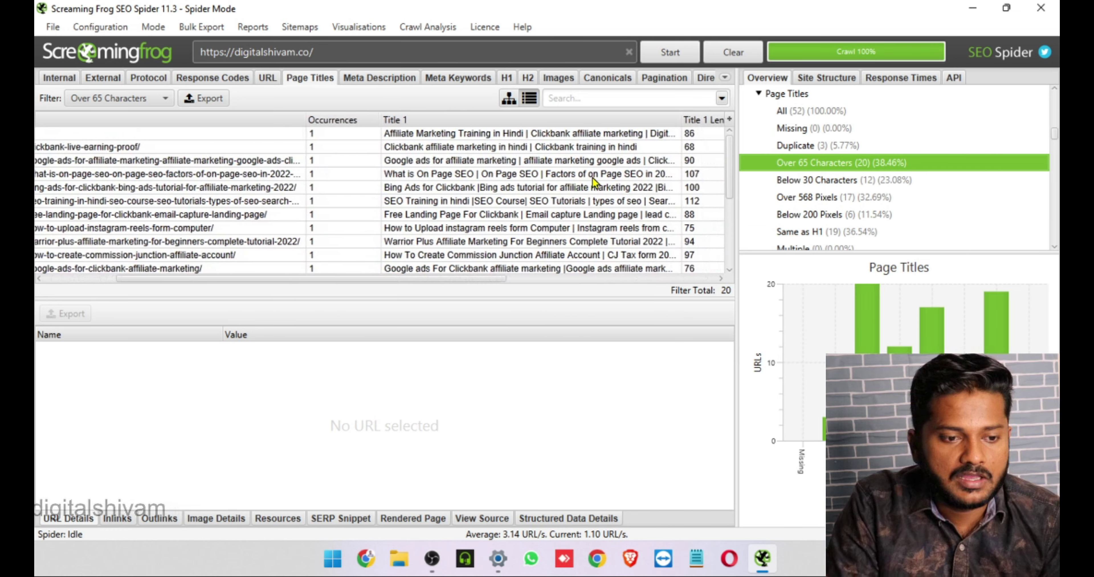
scroll(586, 148, "right", 3)
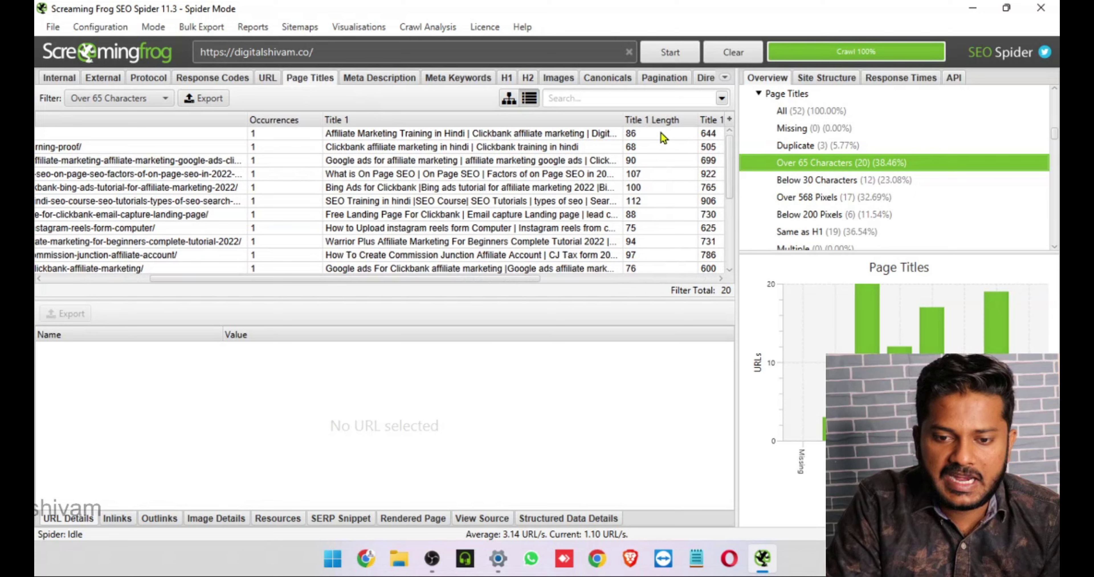
scroll(643, 155, "right", 8)
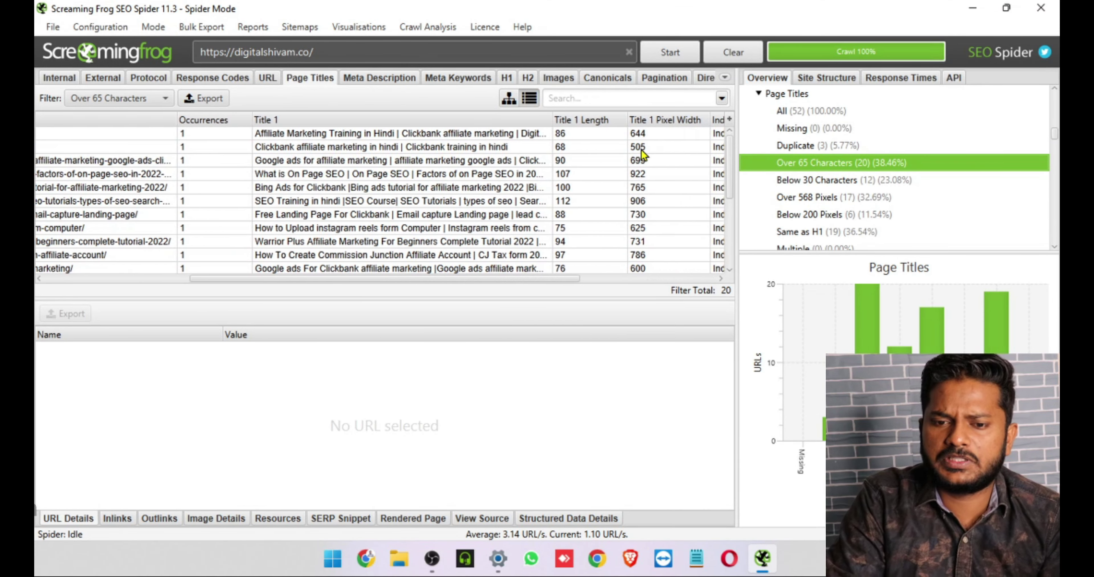
scroll(643, 155, "right", 1)
scroll(292, 149, "left", 5)
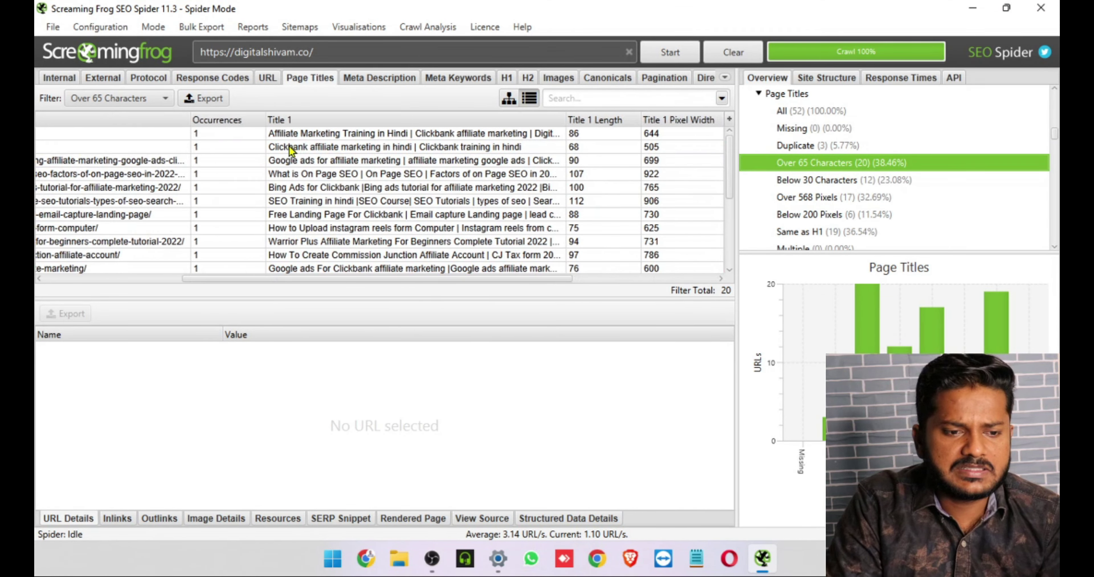
scroll(103, 143, "left", 6)
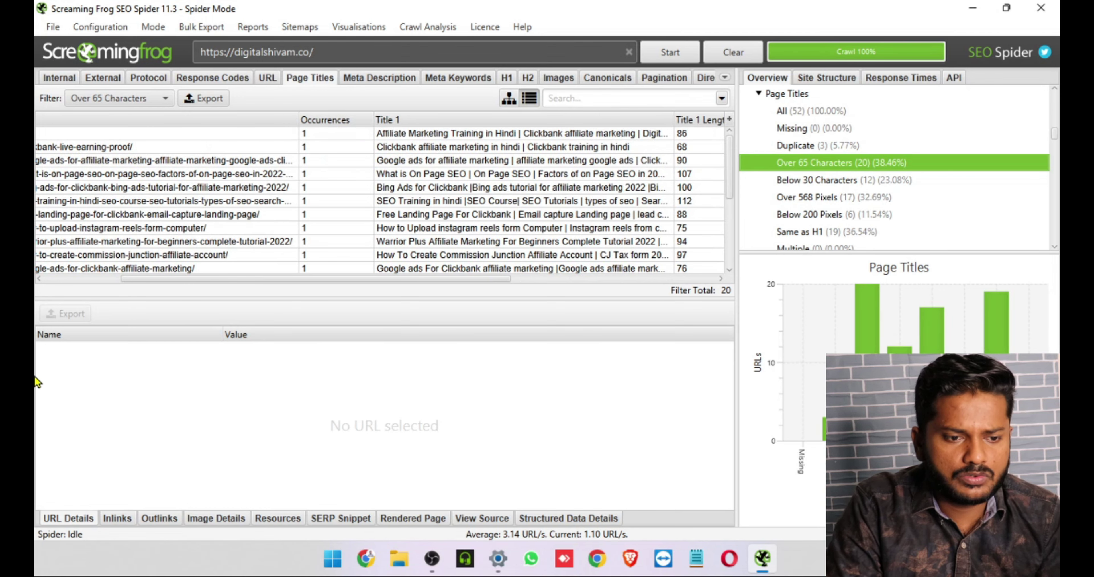
scroll(78, 187, "left", 4)
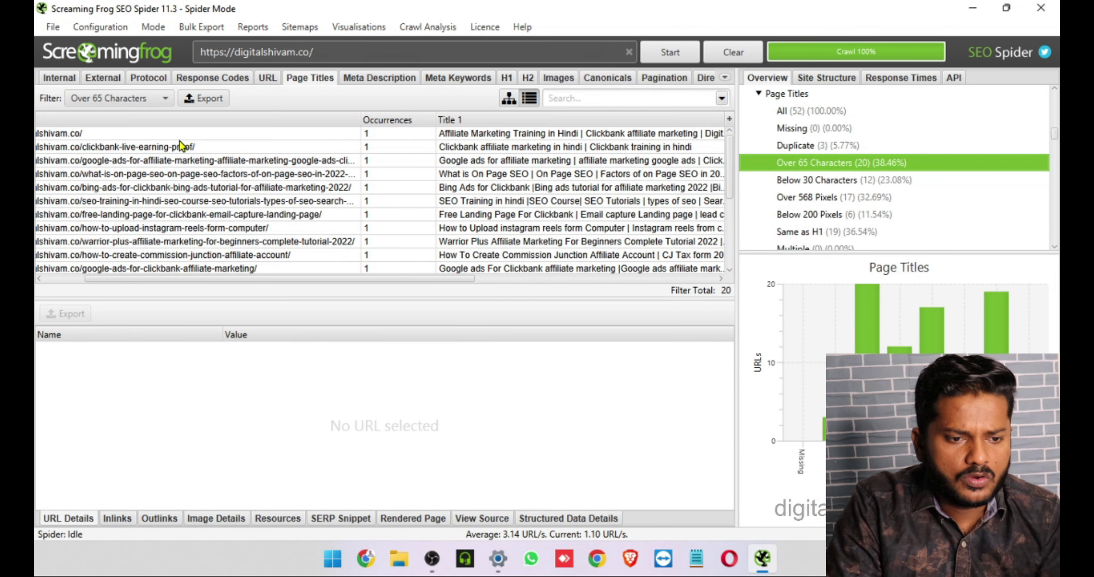
scroll(127, 144, "left", 4)
scroll(357, 192, "right", 9)
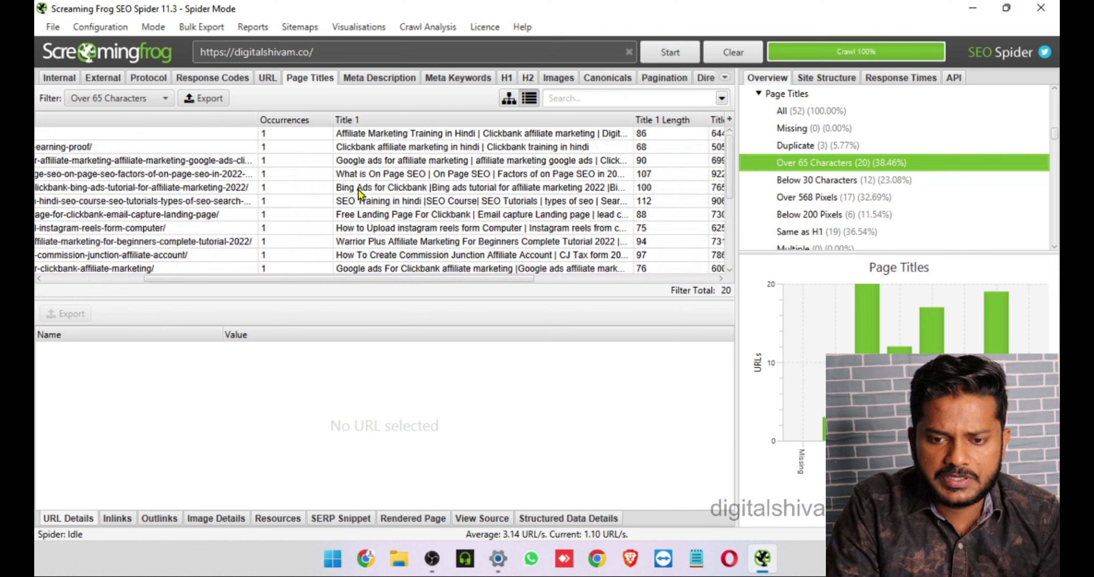
scroll(359, 193, "right", 3)
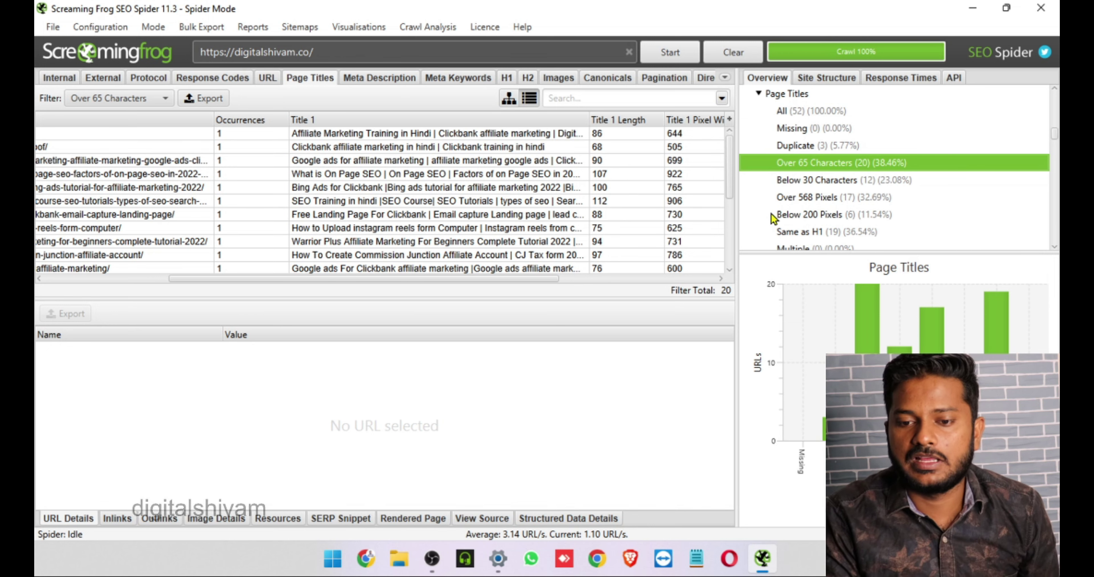
- List the page titles below 30 characters and examine their lengths and pixel widths
left_click(822, 182)
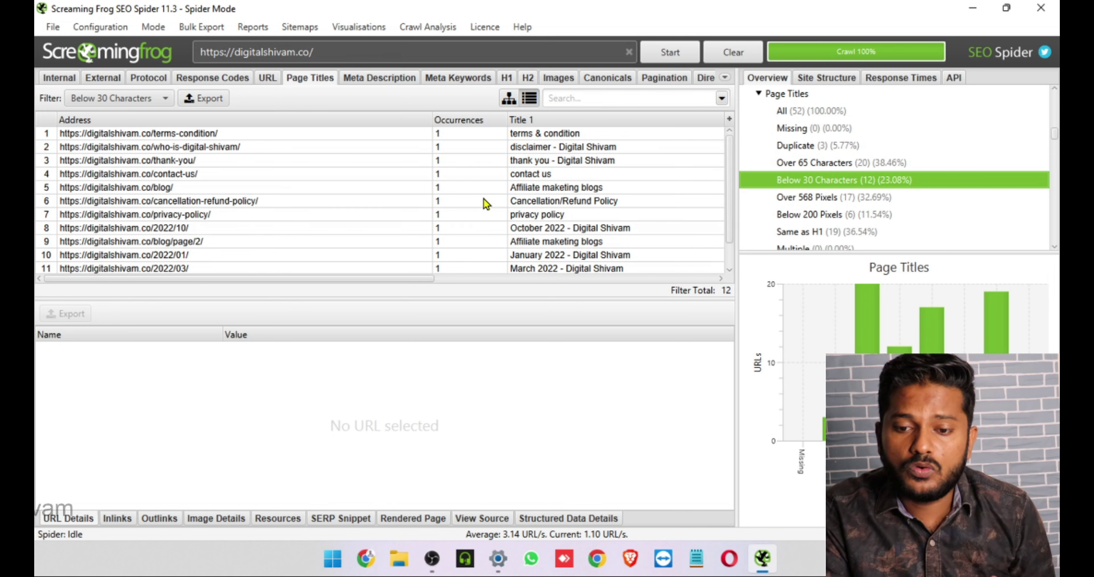
scroll(512, 204, "right", 5)
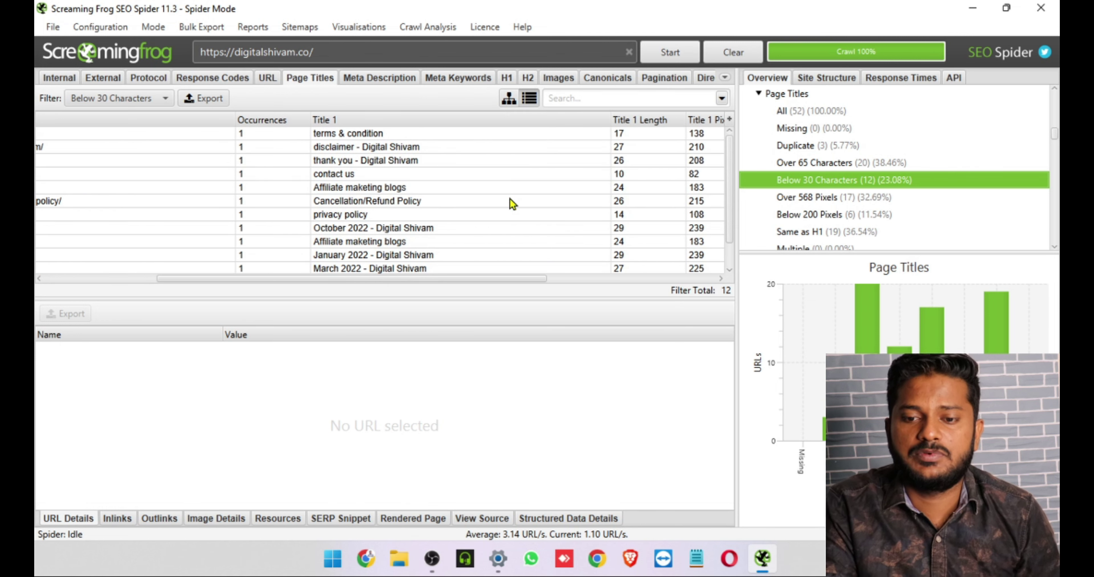
scroll(522, 175, "right", 1)
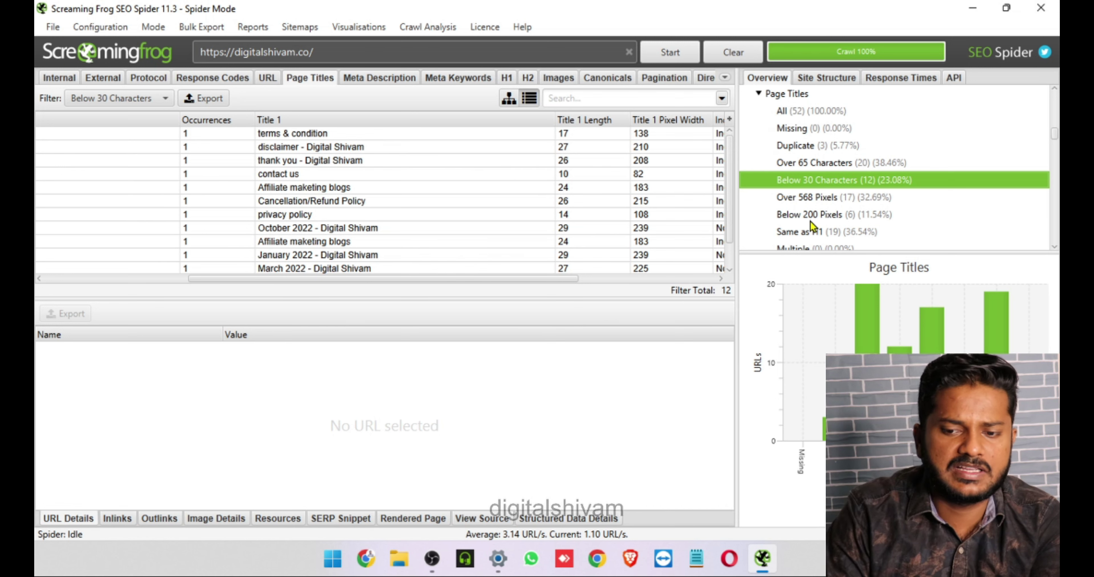
- List the page titles over 568 pixels and inspect the homepage's title pixel width
left_click(812, 198)
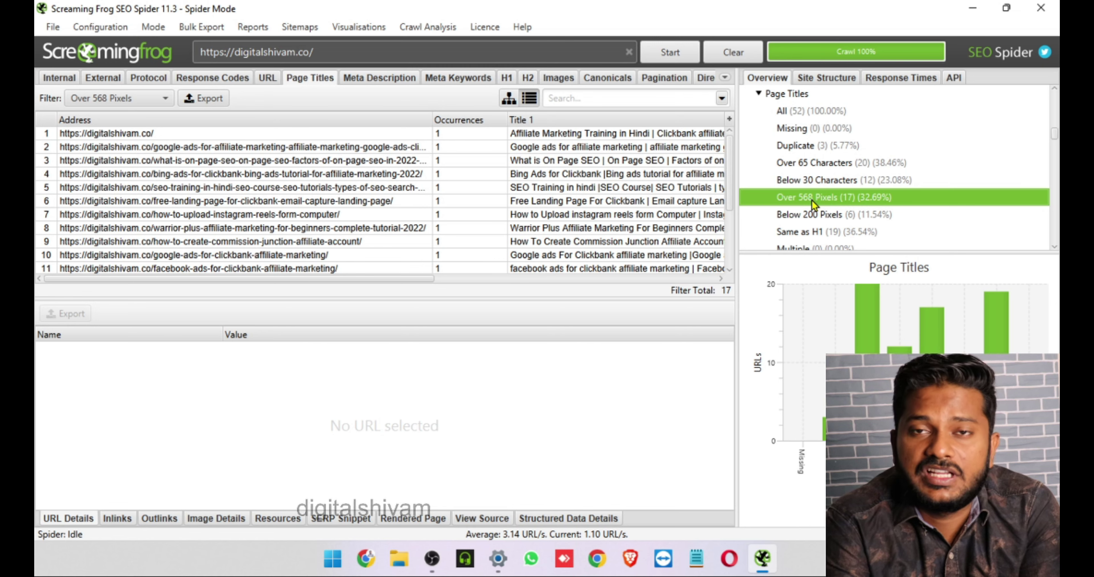
scroll(551, 191, "right", 3)
scroll(552, 190, "right", 10)
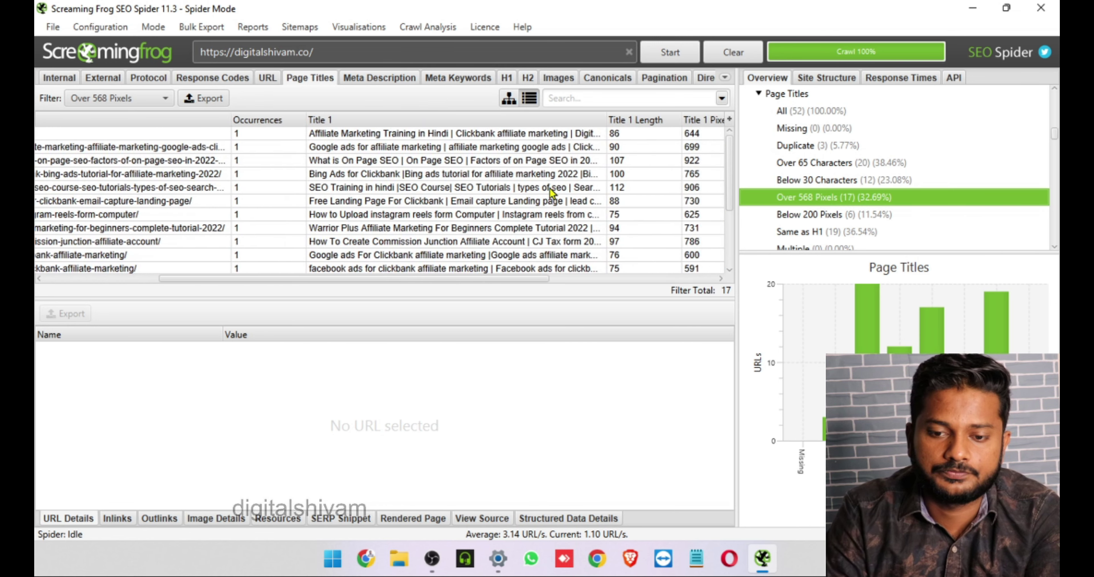
left_click(554, 188)
left_click(607, 132)
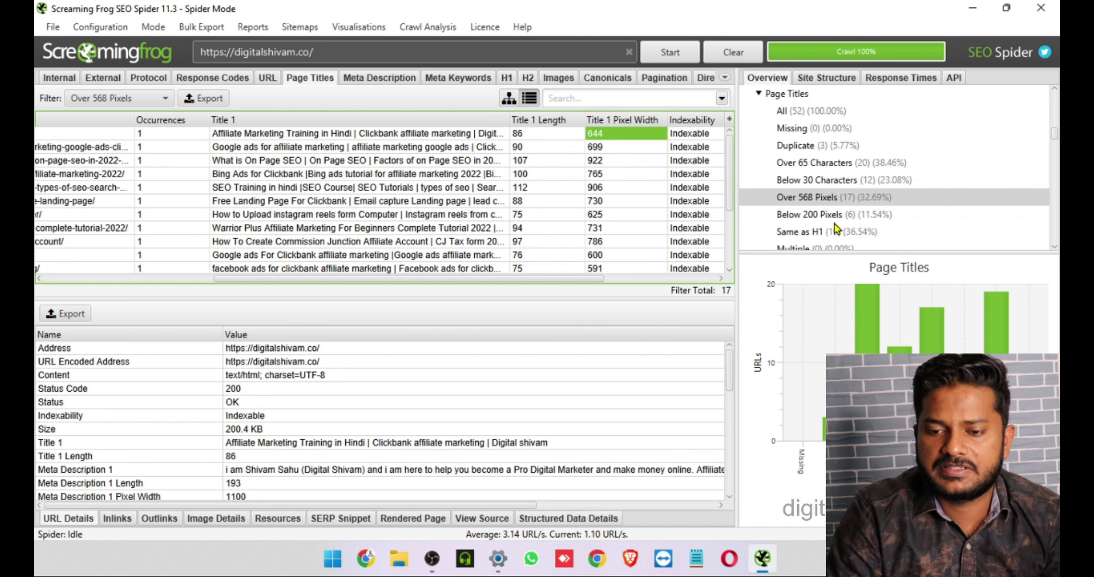
- Review the meta descriptions of all crawled pages, and narrow the list to pages where they are missing
scroll(834, 229, "down", 3)
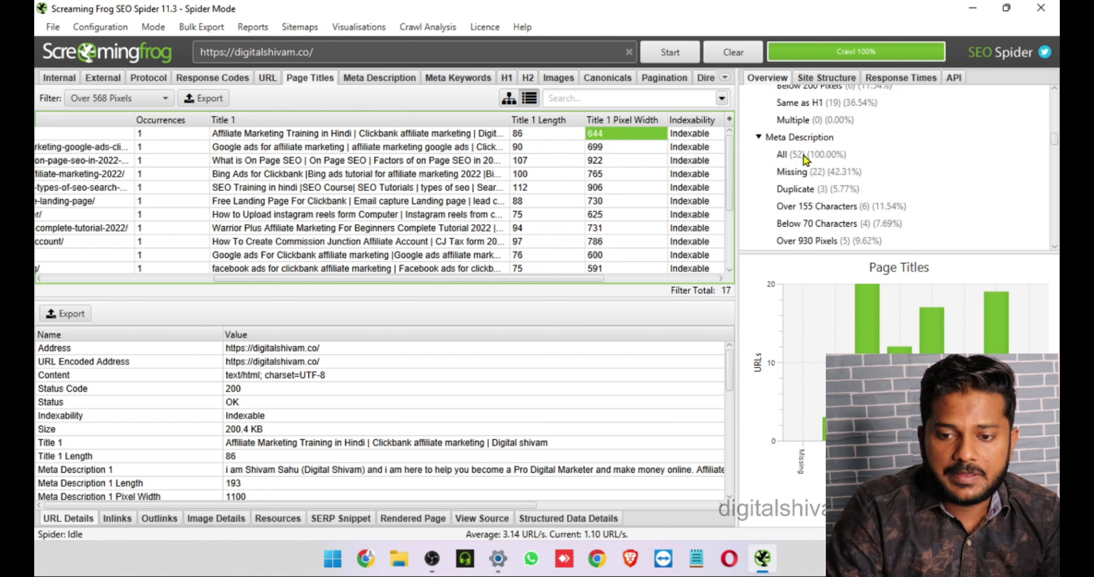
left_click(804, 155)
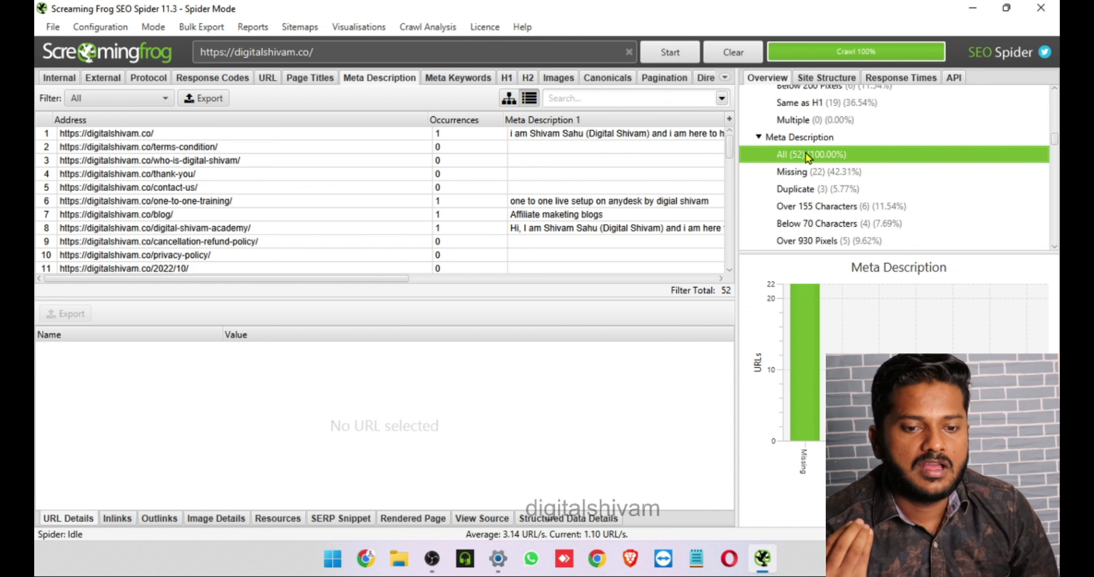
scroll(805, 152, "up", 3)
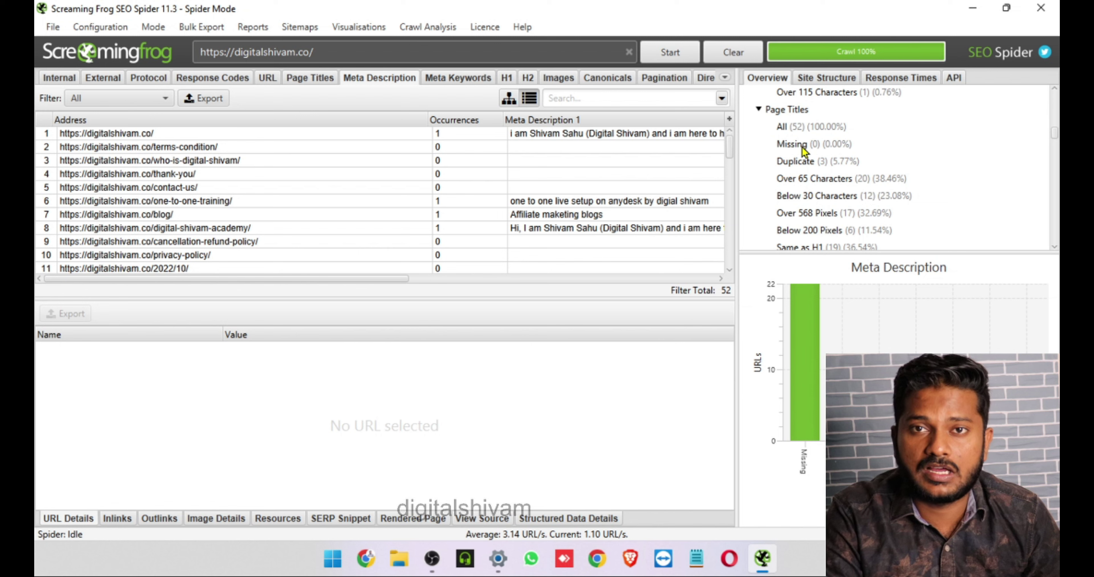
scroll(800, 147, "down", 2)
scroll(802, 146, "down", 2)
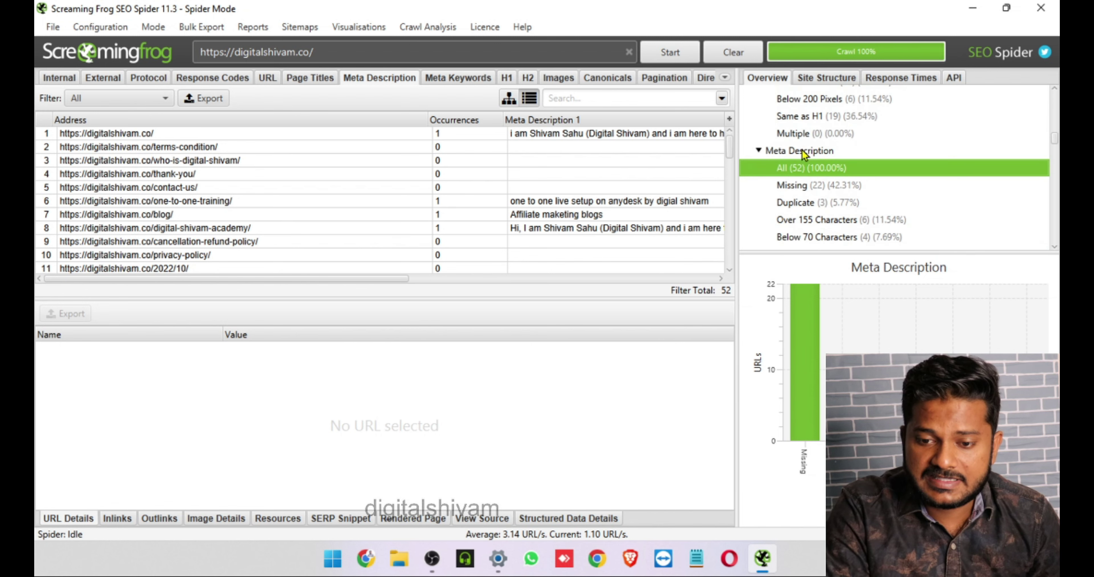
left_click(788, 183)
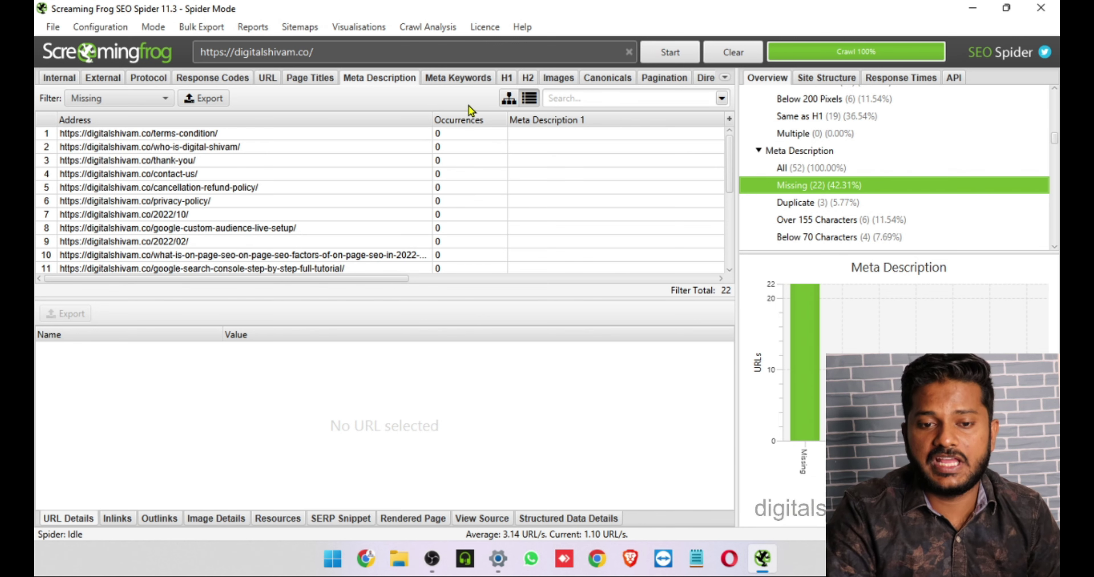
- Review the meta keywords and H1 headings of all crawled pages, and narrow the H1 list to pages where the heading is missing
left_click(456, 83)
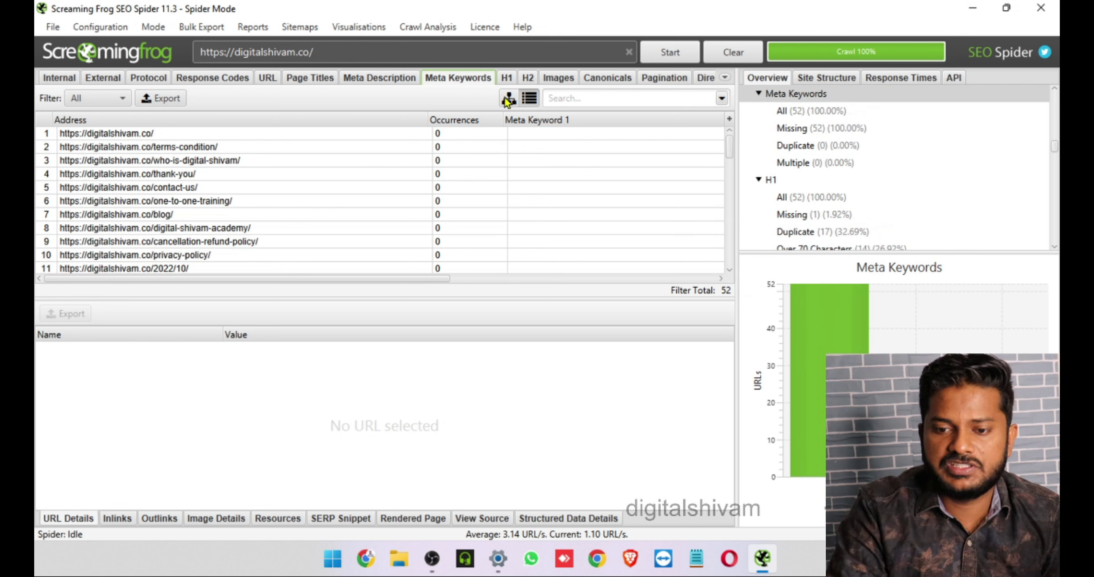
scroll(806, 195, "down", 2)
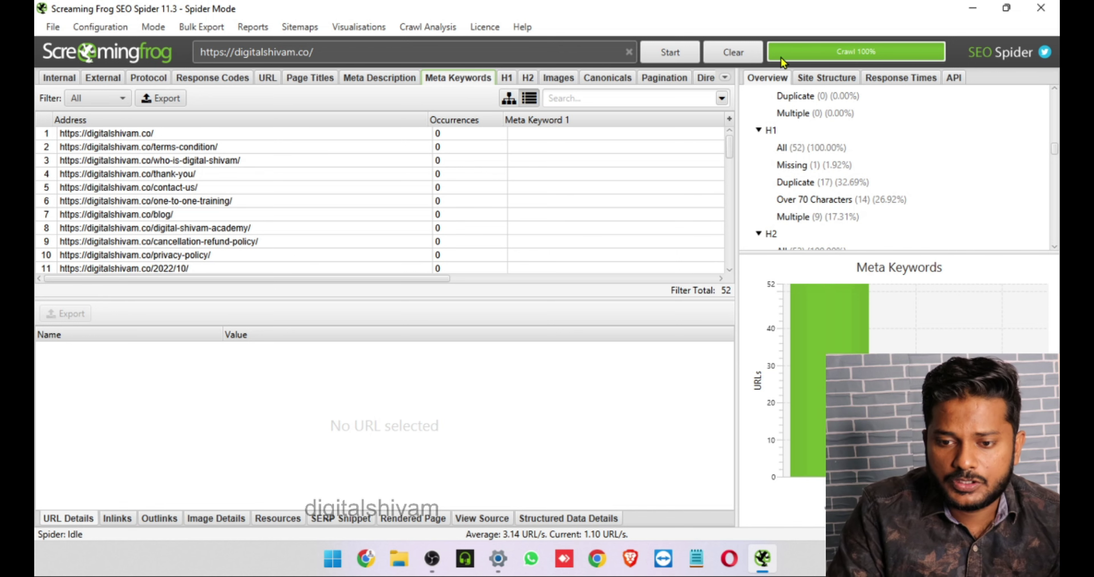
left_click(793, 149)
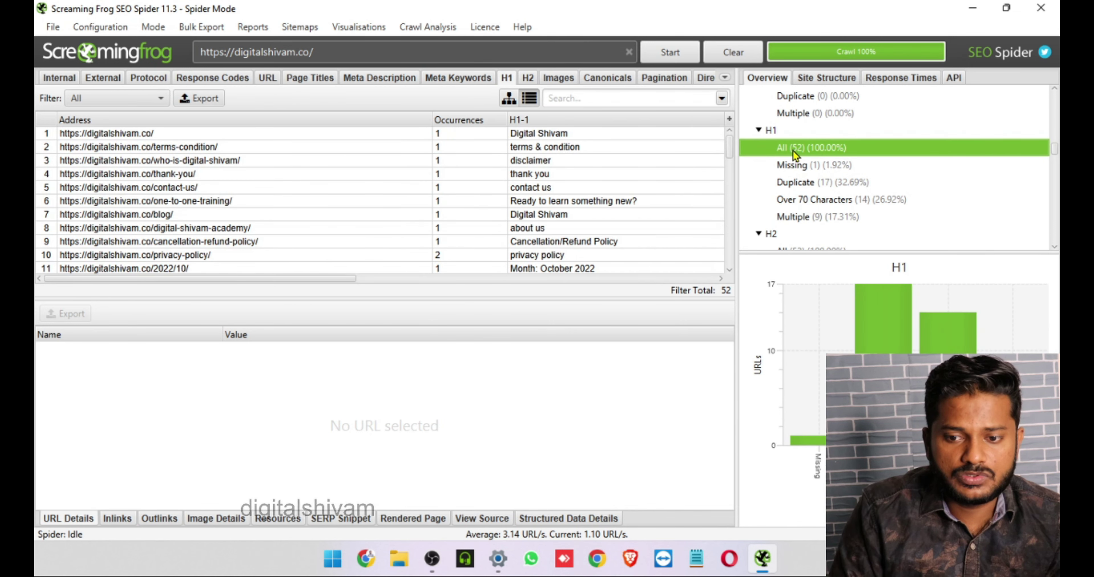
left_click(788, 168)
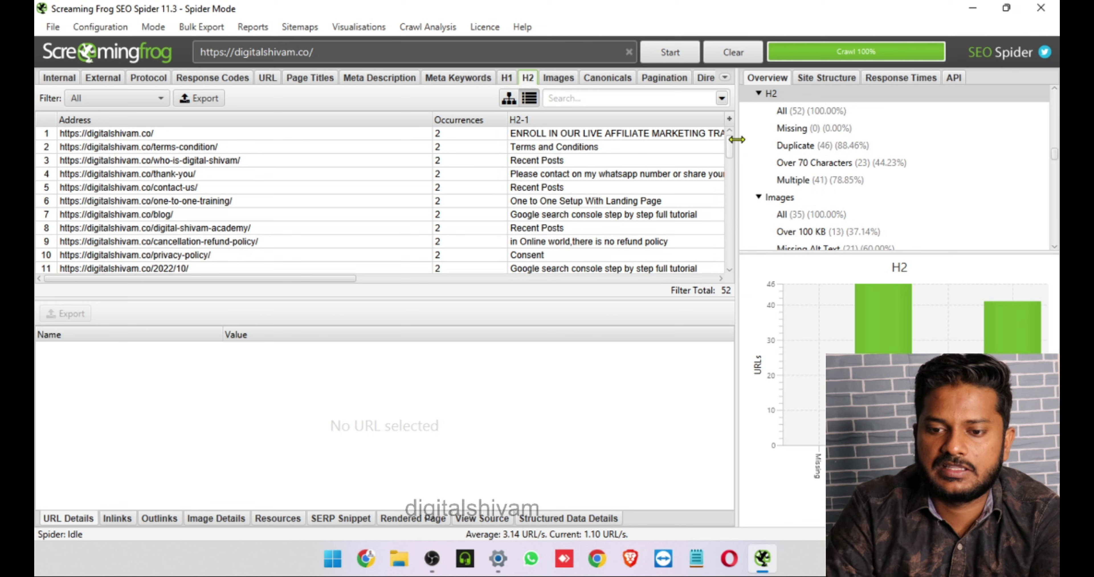
- Check the H2 headings for pages where they are missing, and list the pages with duplicate H2 headings
left_click(811, 133)
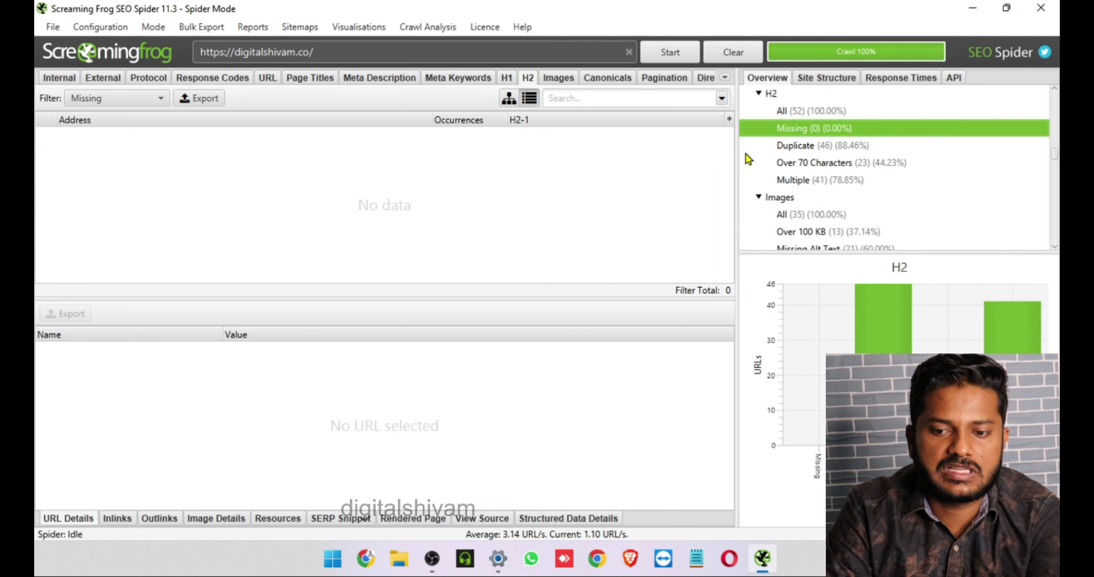
left_click(797, 146)
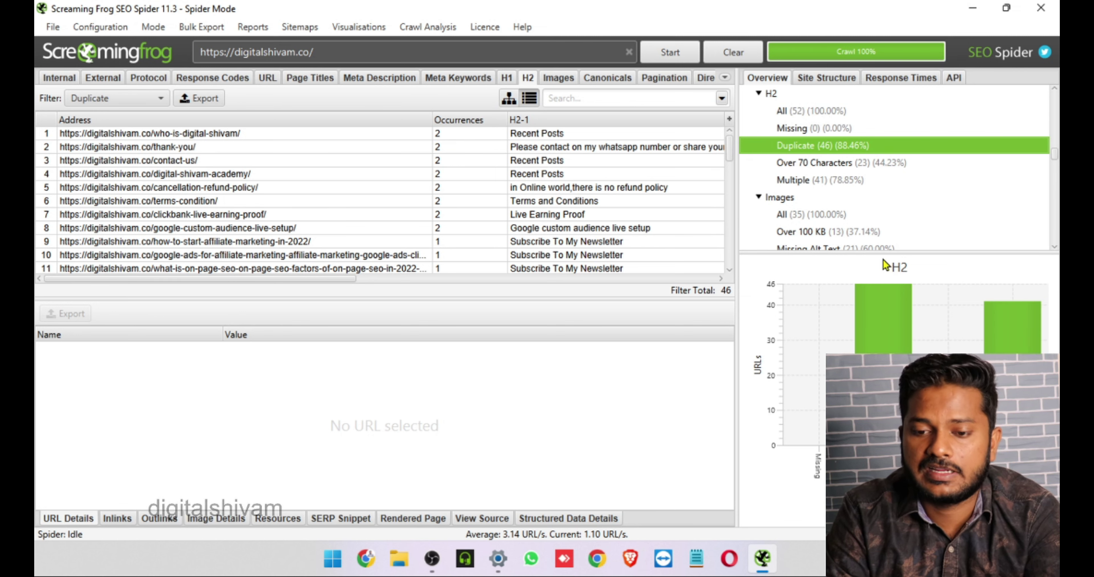
- List the crawled images over 100 KB and inspect the URL details of the Blue-Modern-Online-Courses-Instagram-Post image
left_click(557, 81)
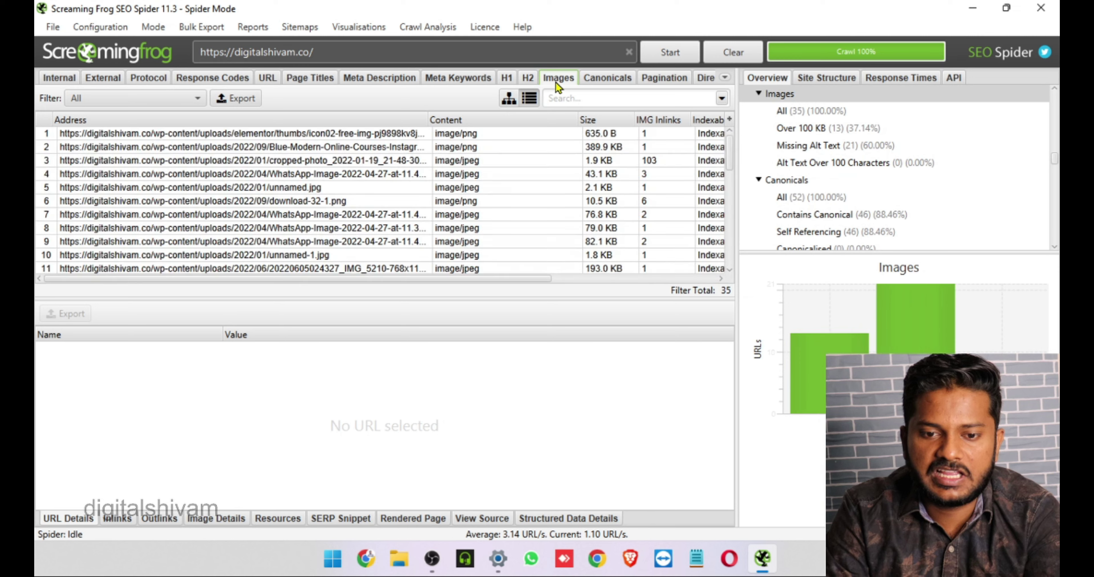
left_click(822, 111)
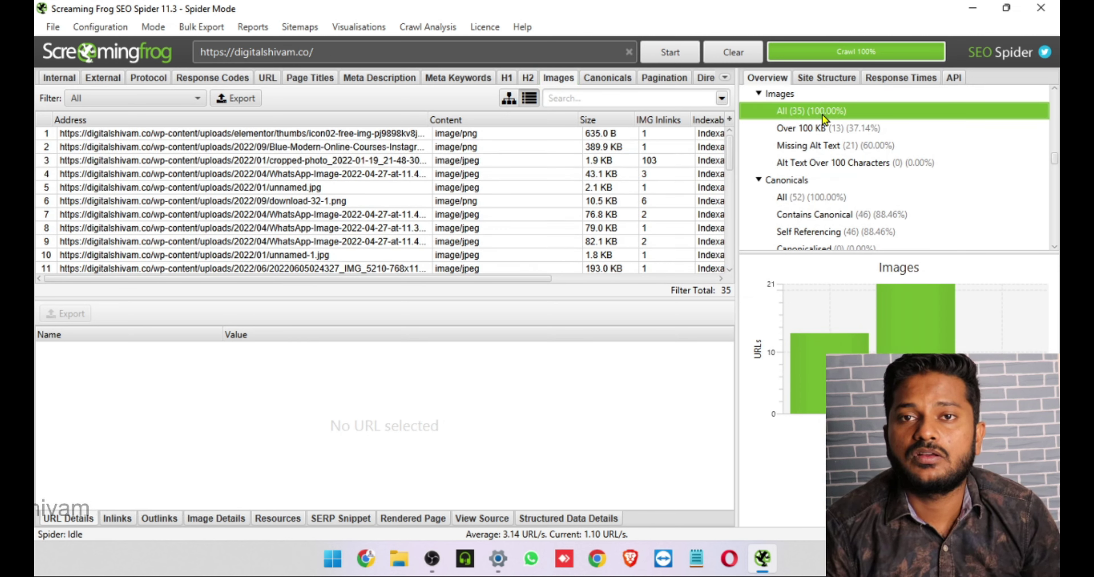
left_click(817, 129)
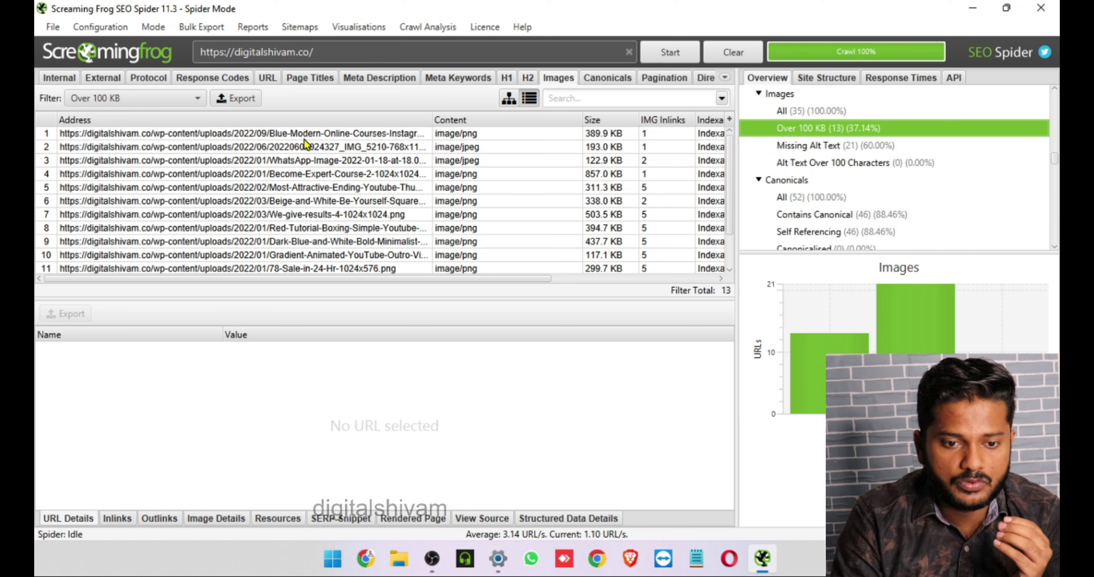
left_click(605, 134)
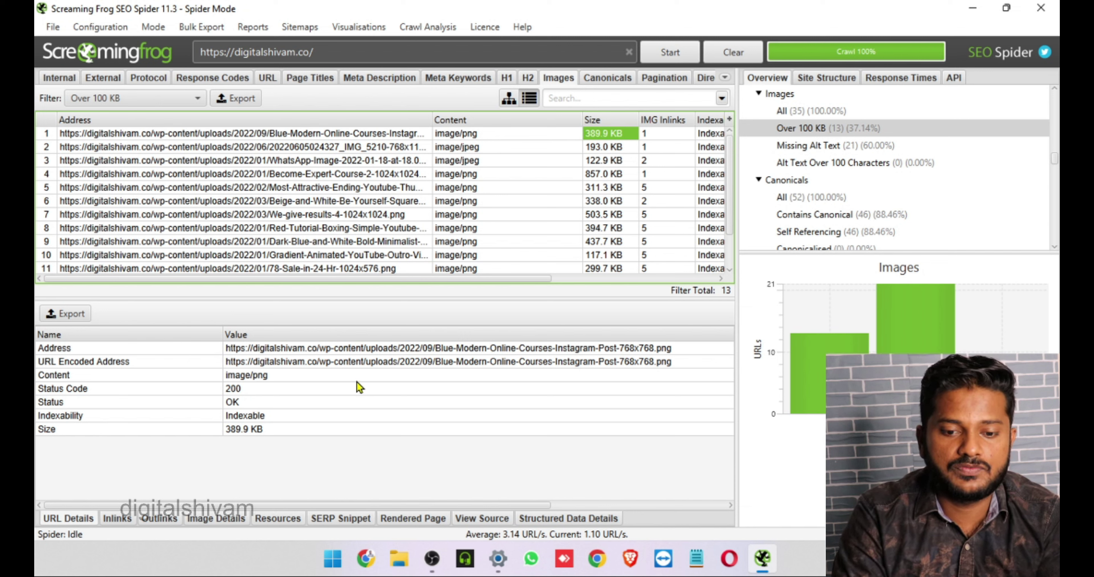
left_click(355, 363)
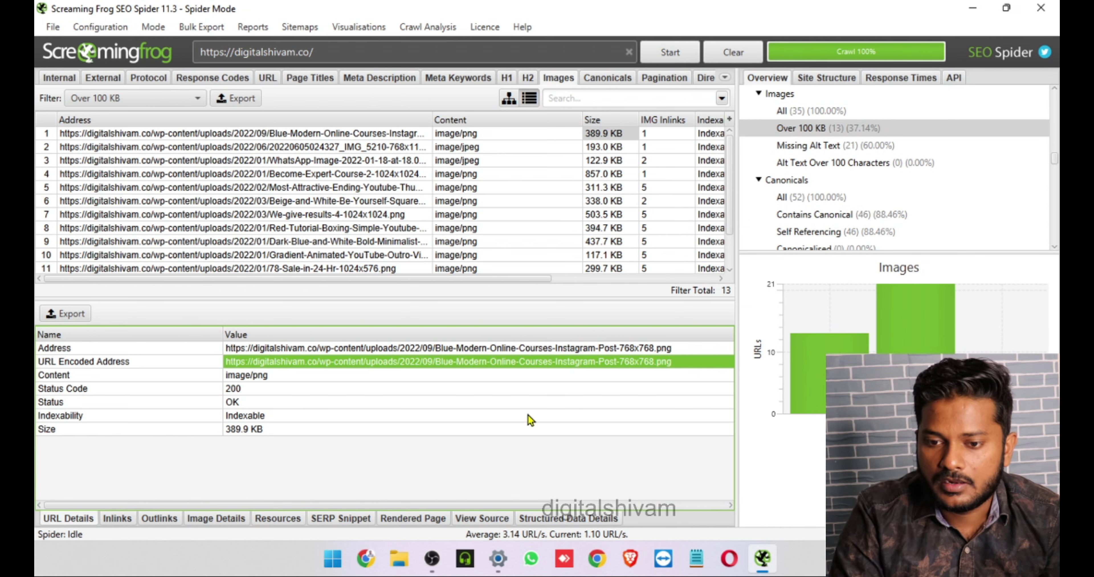
- List the images with missing alt text sorted by address, and inspect the URL details of the Become-Expert-Course-2 image
left_click(809, 147)
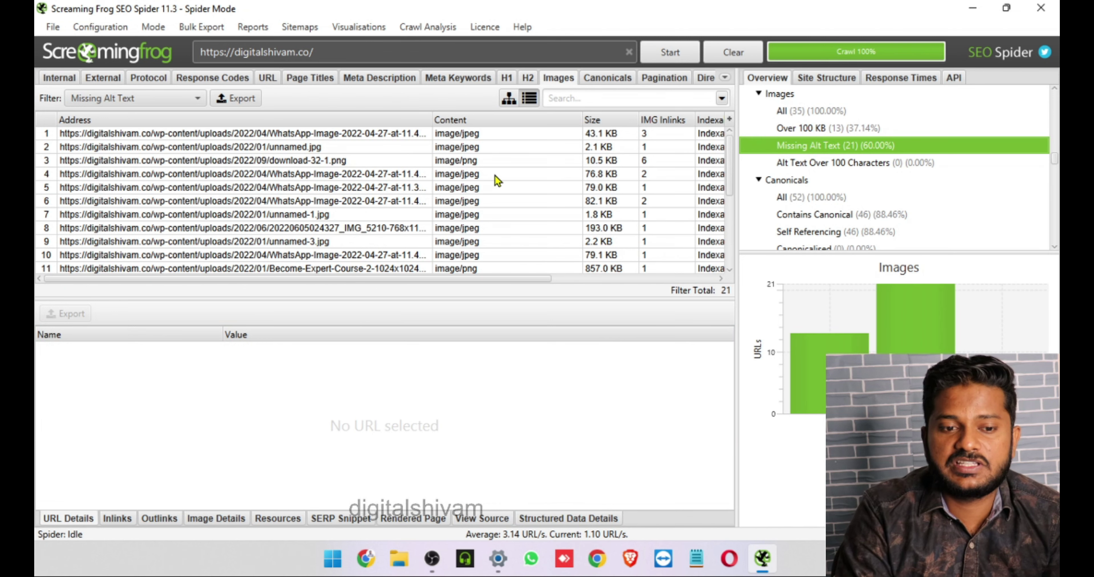
scroll(497, 180, "right", 2)
left_click(254, 124)
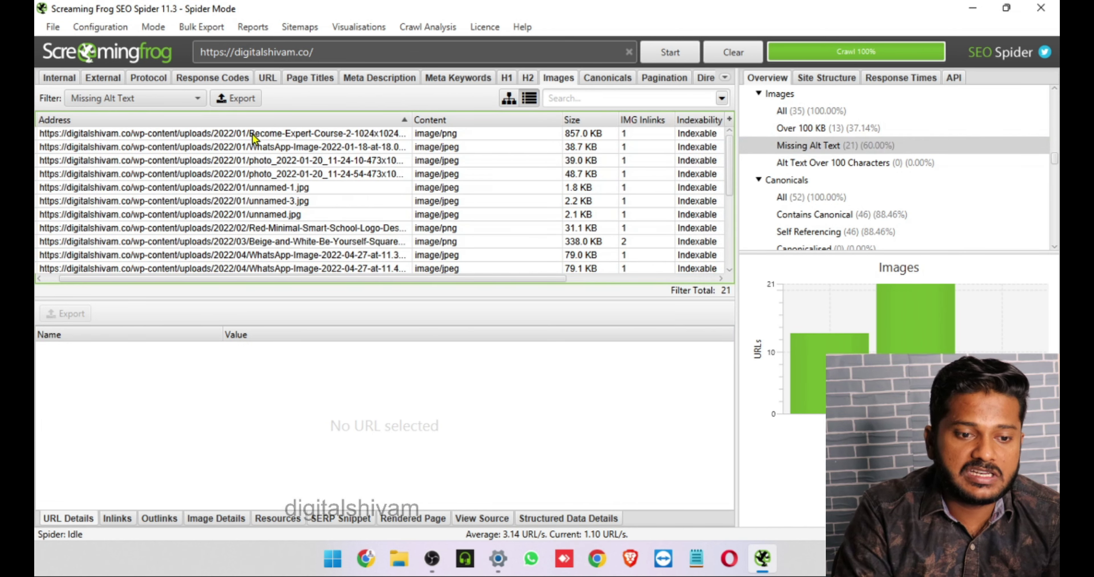
left_click(241, 137)
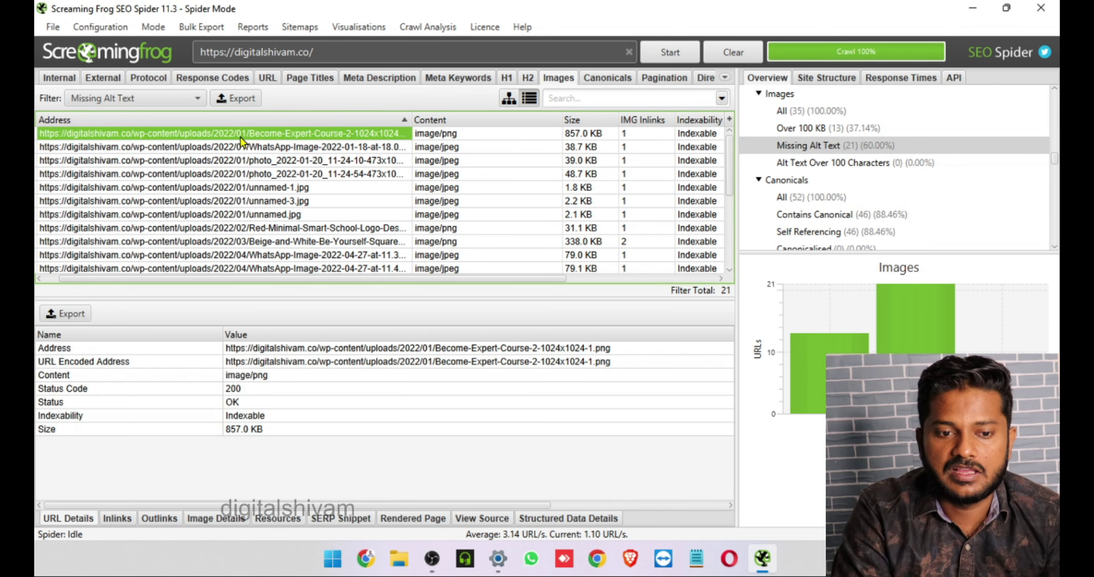
left_click(297, 352)
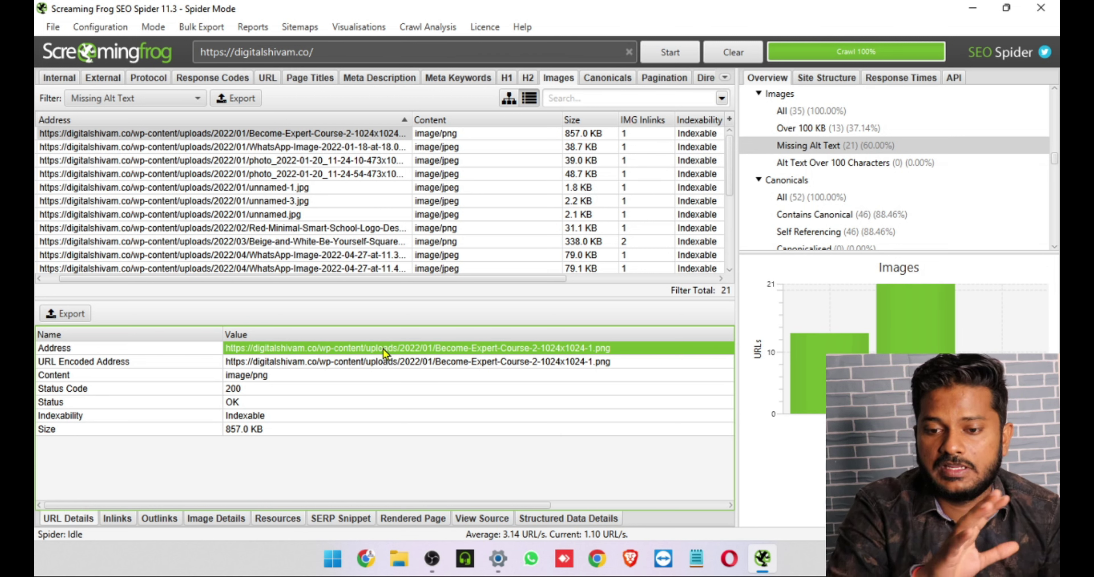
- Review the canonicals of all crawled pages and show the full list of available audit categories
left_click(798, 198)
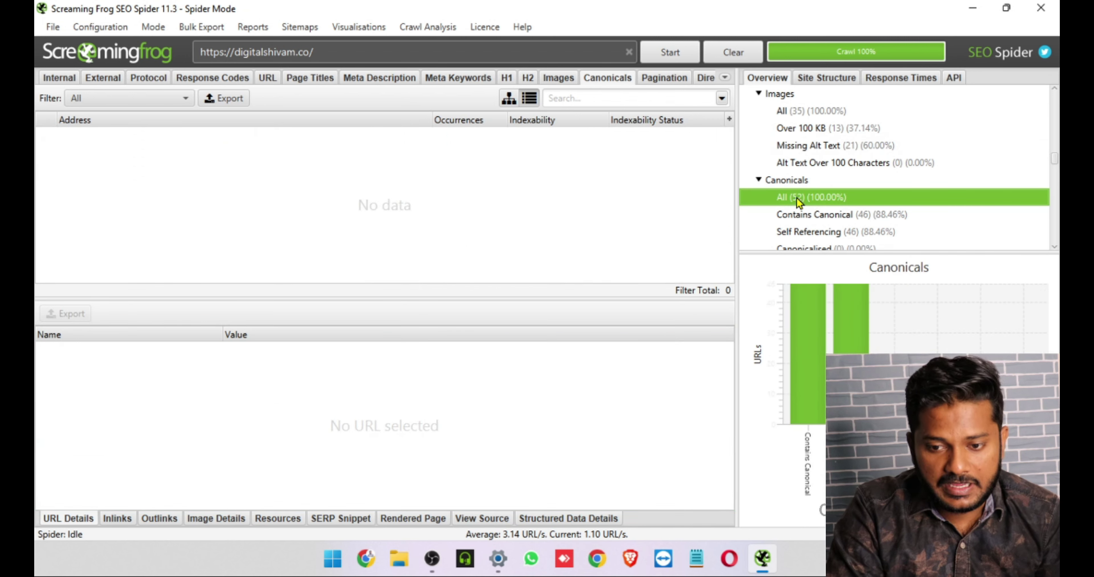
left_click(724, 79)
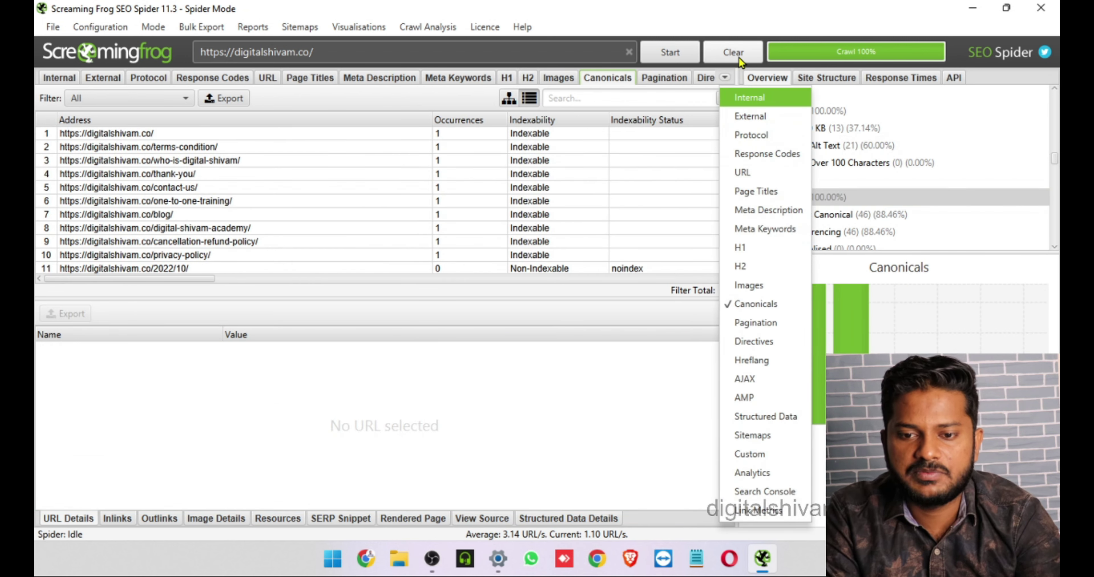